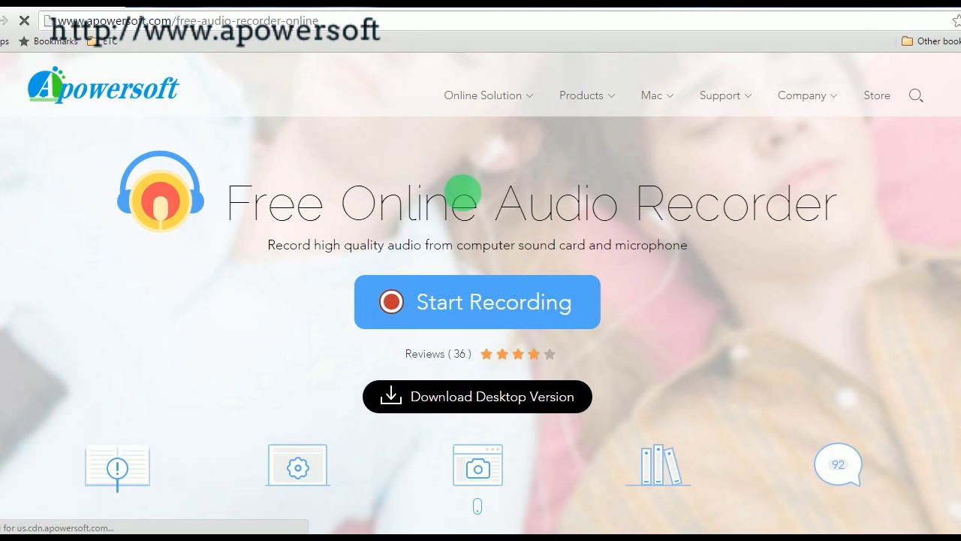
- Pick System Sound as the recording source, bringing up the launcher install prompt
{"action": "scroll", "coordinate": [481, 300], "scroll_direction": "down", "scroll_amount": 1}
{"action": "scroll", "coordinate": [622, 253], "scroll_direction": "down", "scroll_amount": 2}
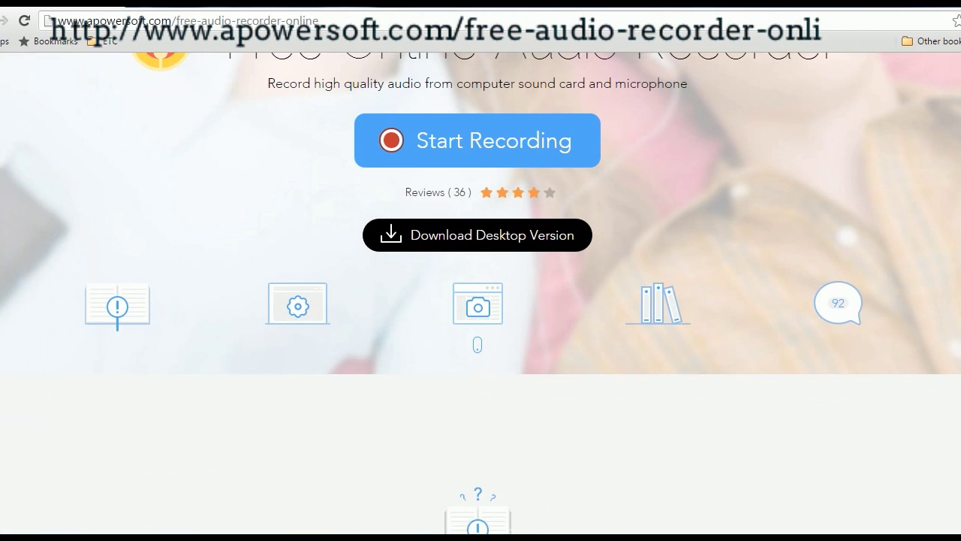
{"action": "scroll", "coordinate": [622, 253], "scroll_direction": "up", "scroll_amount": 1}
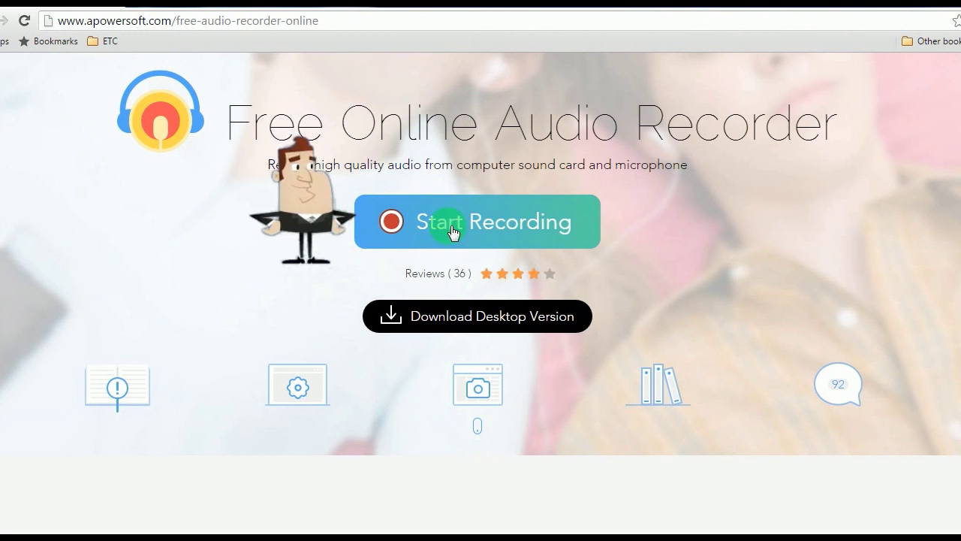
{"action": "left_click", "coordinate": [495, 236]}
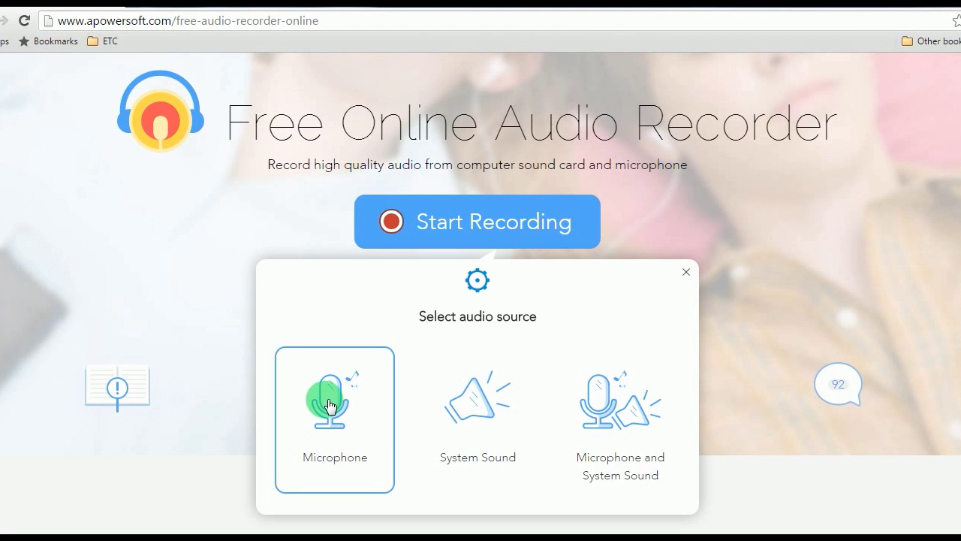
{"action": "scroll", "coordinate": [455, 353], "scroll_direction": "down", "scroll_amount": 1}
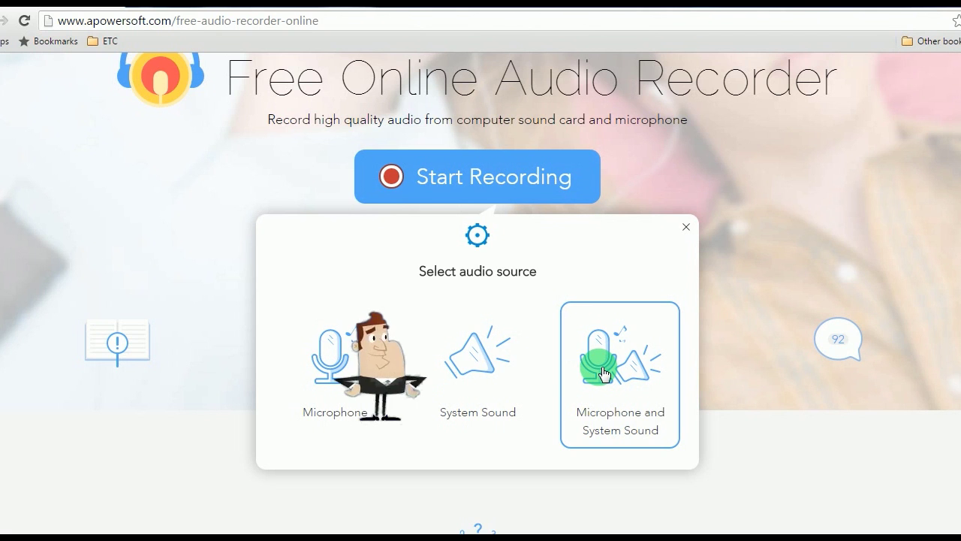
{"action": "left_click", "coordinate": [489, 374]}
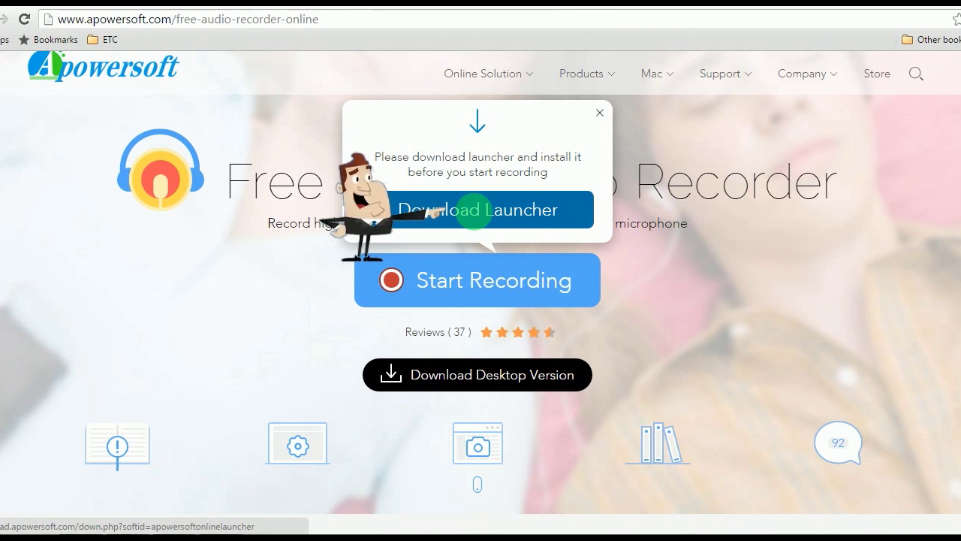
- Download, save and run the Apowersoft launcher installer, then bring the BBC World Service player forward
{"action": "left_click", "coordinate": [476, 210]}
{"action": "left_click", "coordinate": [411, 382]}
{"action": "scroll", "coordinate": [446, 225], "scroll_direction": "down", "scroll_amount": 3}
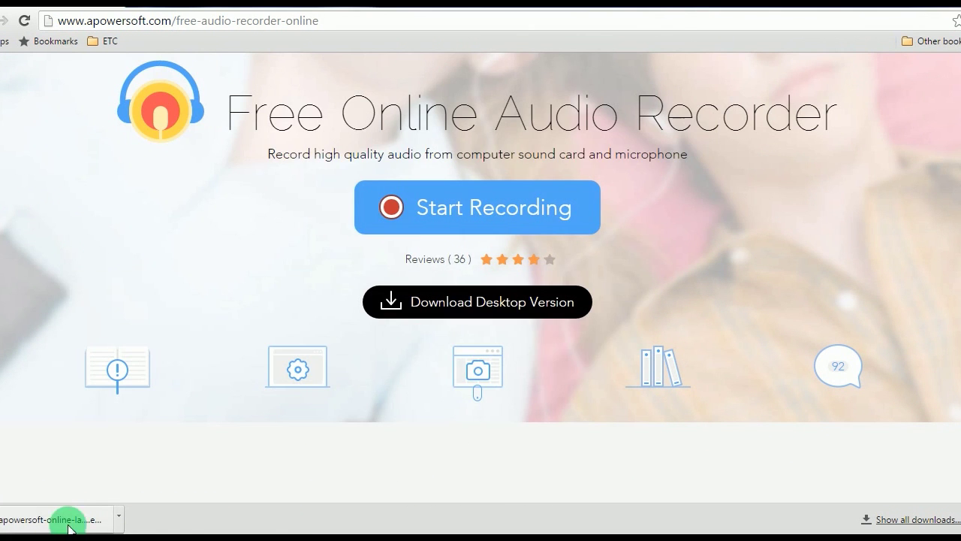
{"action": "left_click", "coordinate": [75, 521]}
{"action": "left_click", "coordinate": [520, 279]}
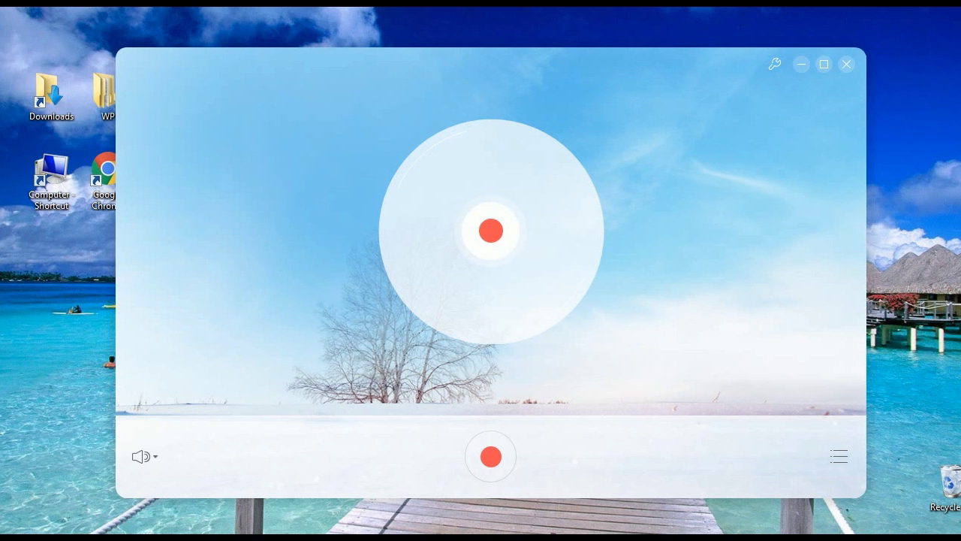
{"action": "left_click", "coordinate": [165, 461]}
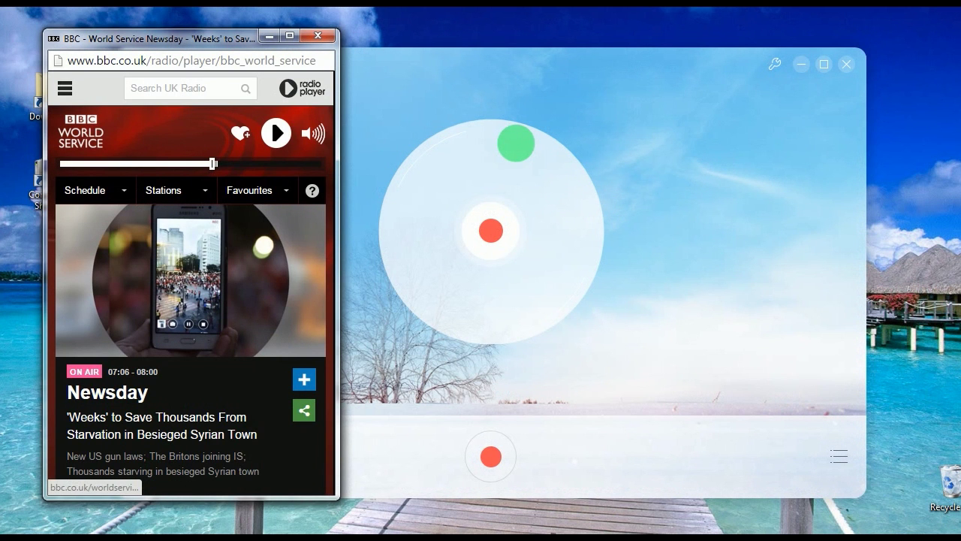
- Play the BBC World Service live stream and record a 16-second, 544 KB clip of it
{"action": "left_click", "coordinate": [276, 133]}
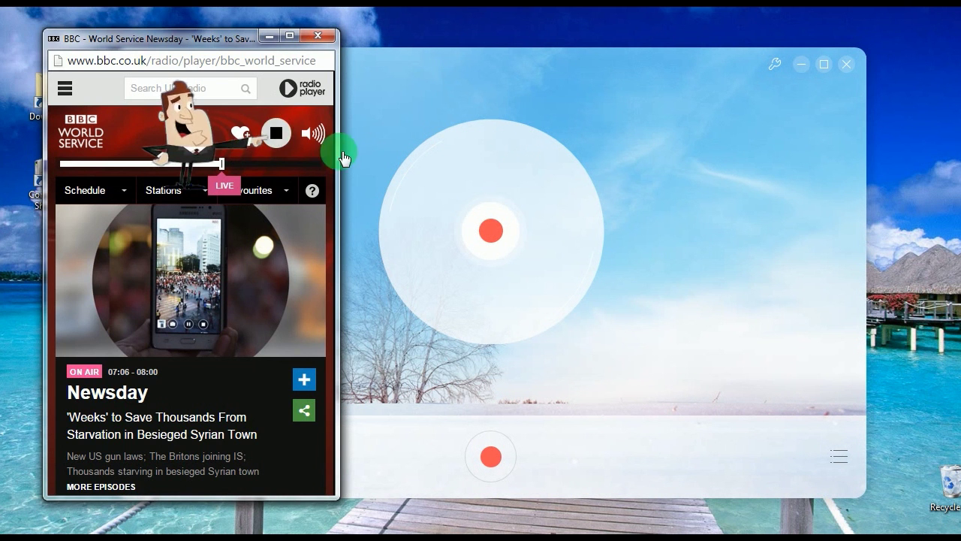
{"action": "left_click", "coordinate": [505, 239]}
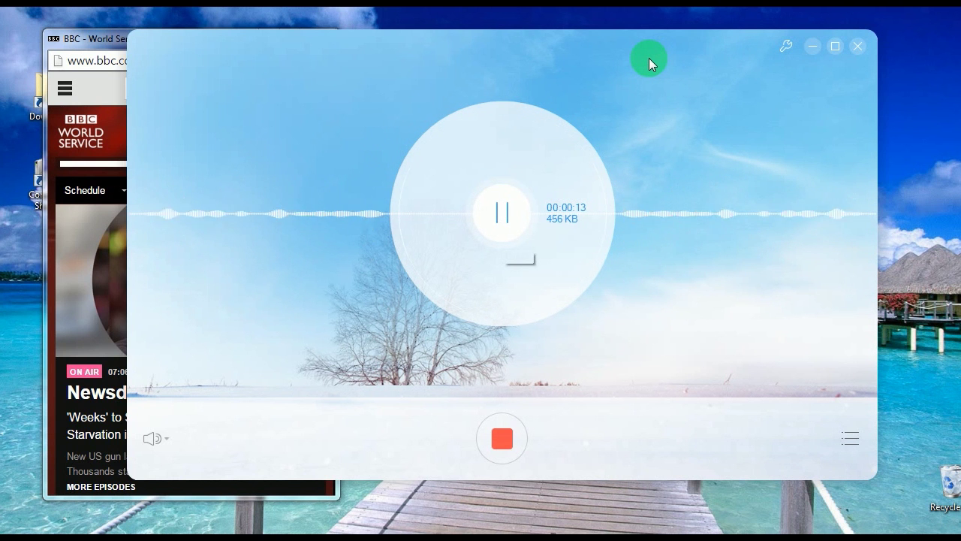
{"action": "left_click", "coordinate": [502, 213]}
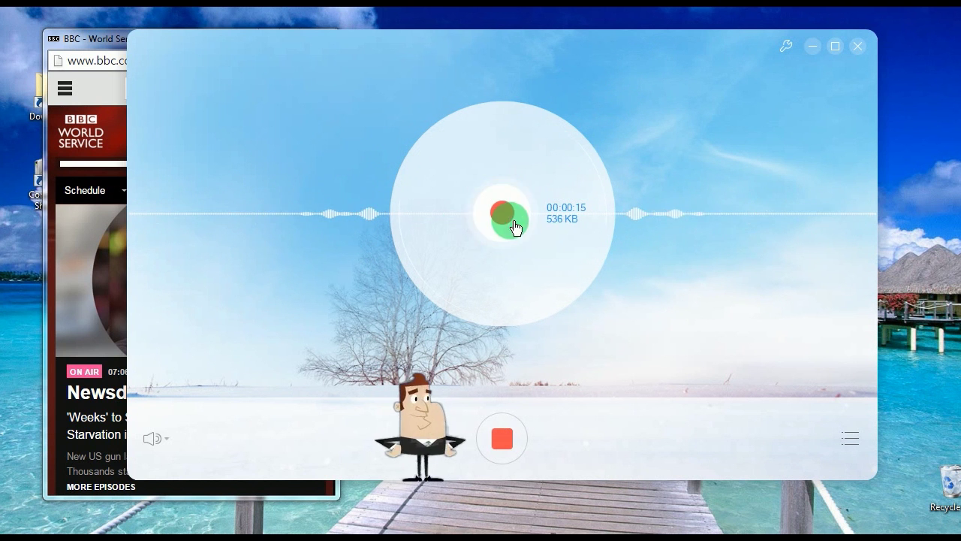
{"action": "left_click", "coordinate": [502, 439]}
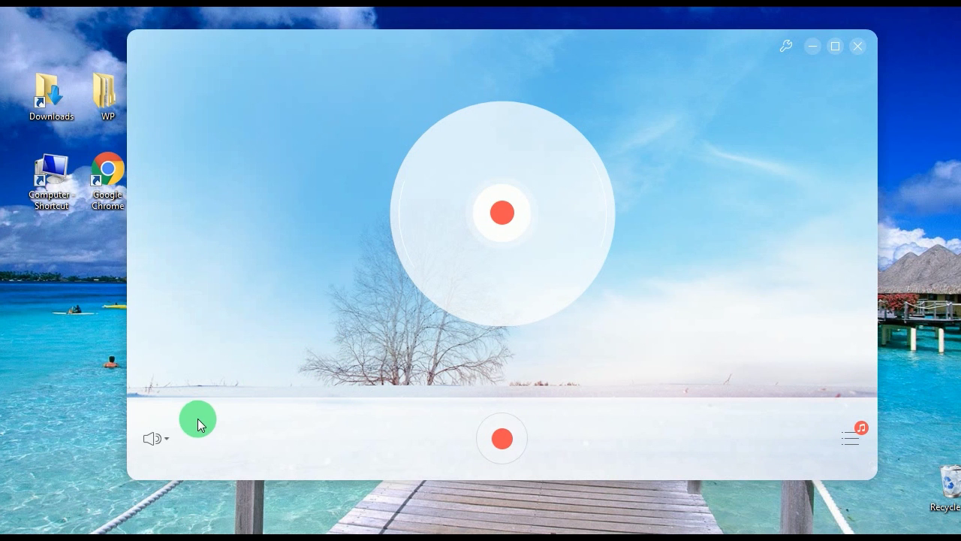
- Switch the audio source to Microphone and record a roughly 5-second clip
{"action": "left_click", "coordinate": [164, 439]}
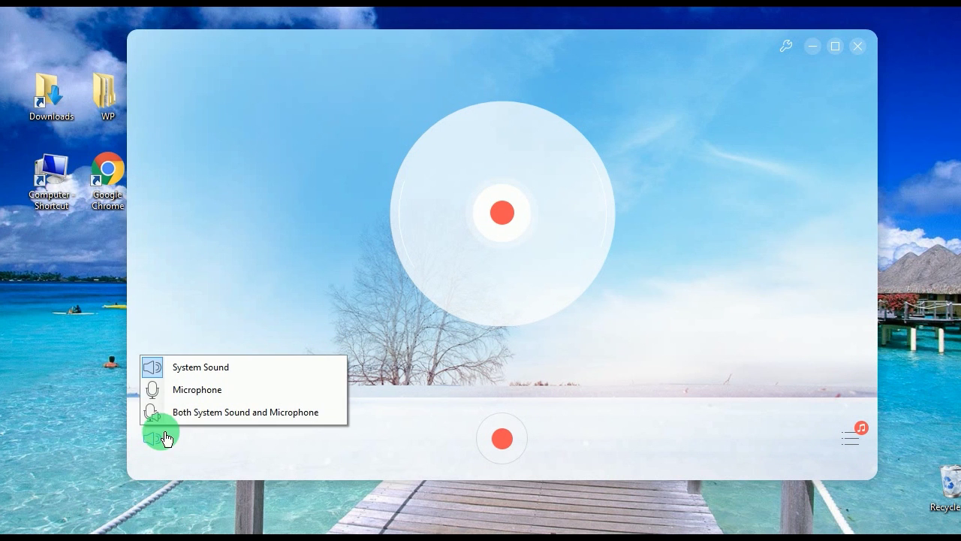
{"action": "left_click", "coordinate": [197, 390]}
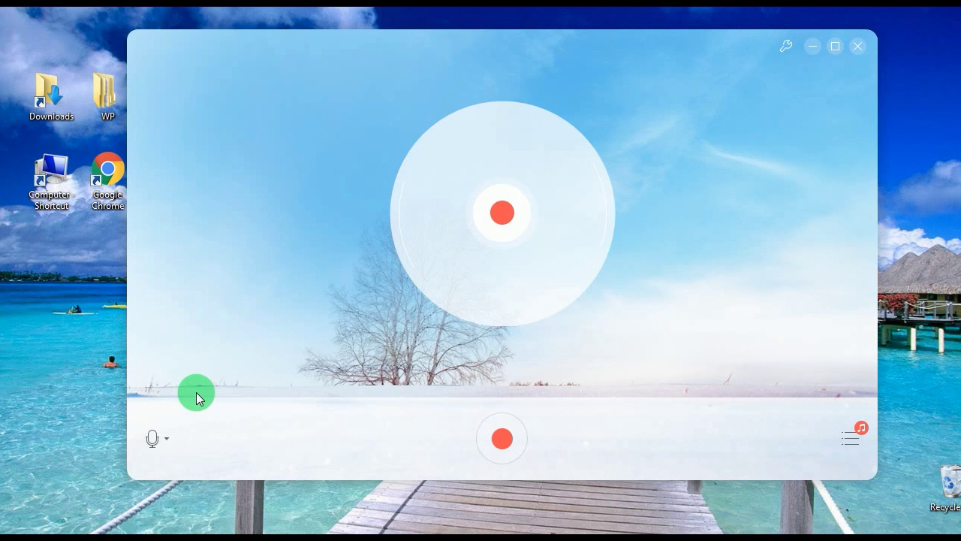
{"action": "left_click", "coordinate": [502, 214]}
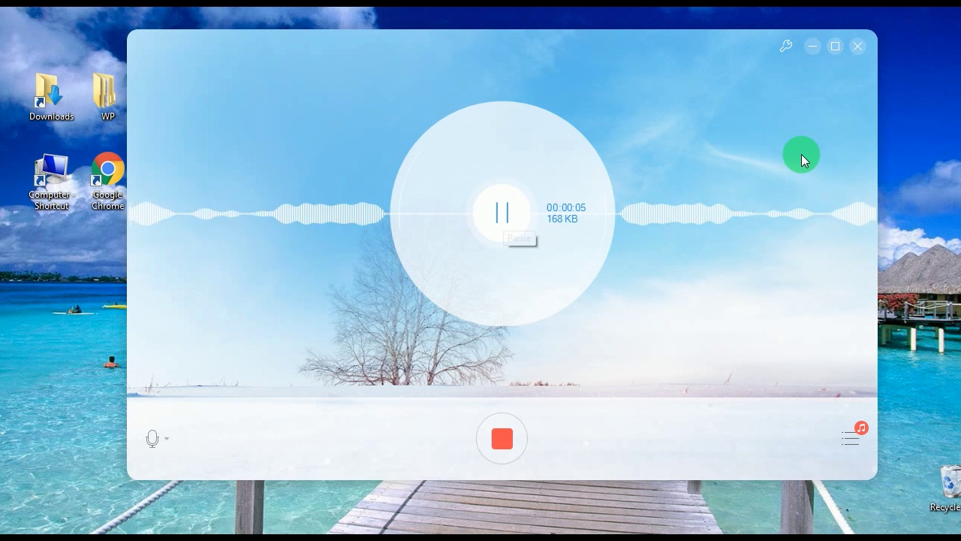
{"action": "left_click", "coordinate": [503, 448]}
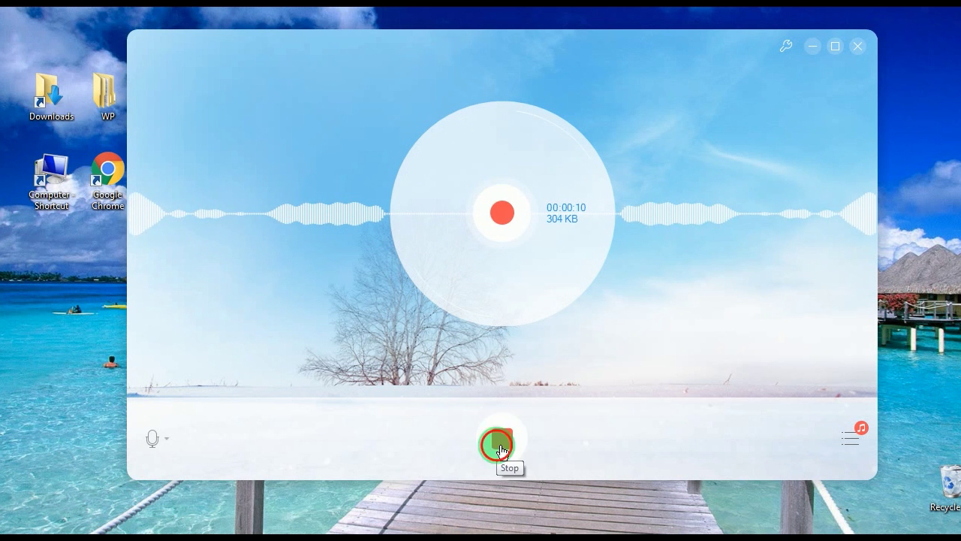
{"action": "left_click", "coordinate": [855, 444]}
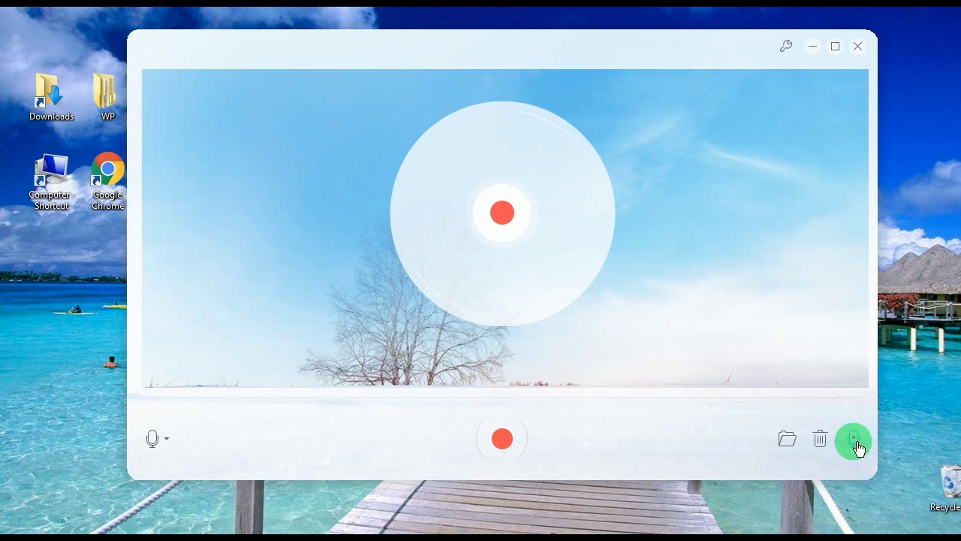
- Play back Track7 from the saved recordings list, pause it, then play Track6
{"action": "left_click", "coordinate": [857, 445]}
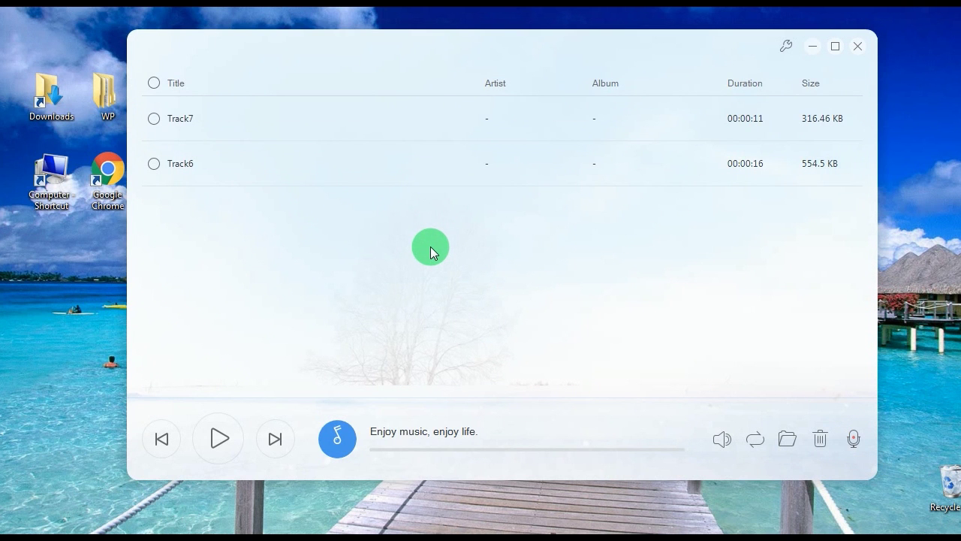
{"action": "left_click", "coordinate": [289, 361]}
{"action": "mouse_move", "coordinate": [307, 122]}
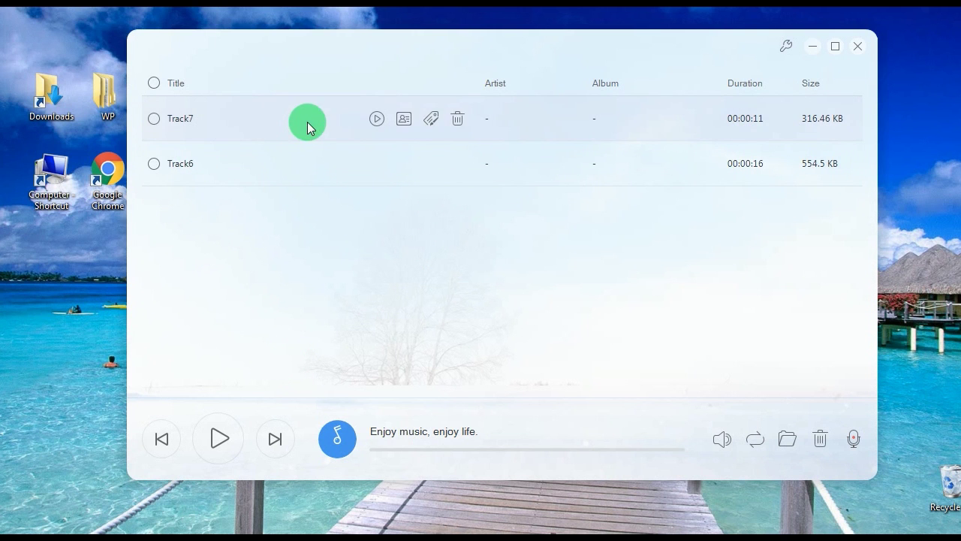
{"action": "left_click", "coordinate": [376, 120]}
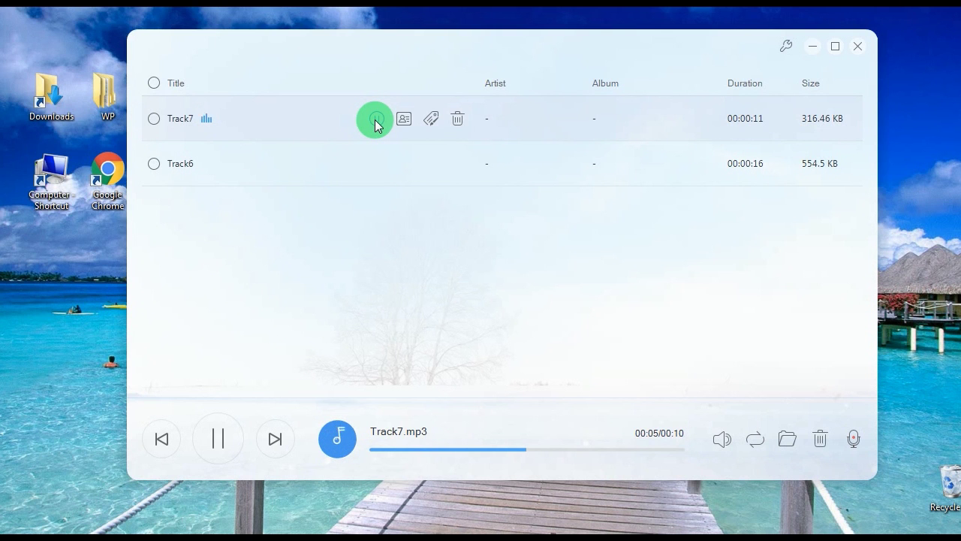
{"action": "left_click", "coordinate": [376, 122]}
{"action": "left_click", "coordinate": [377, 167]}
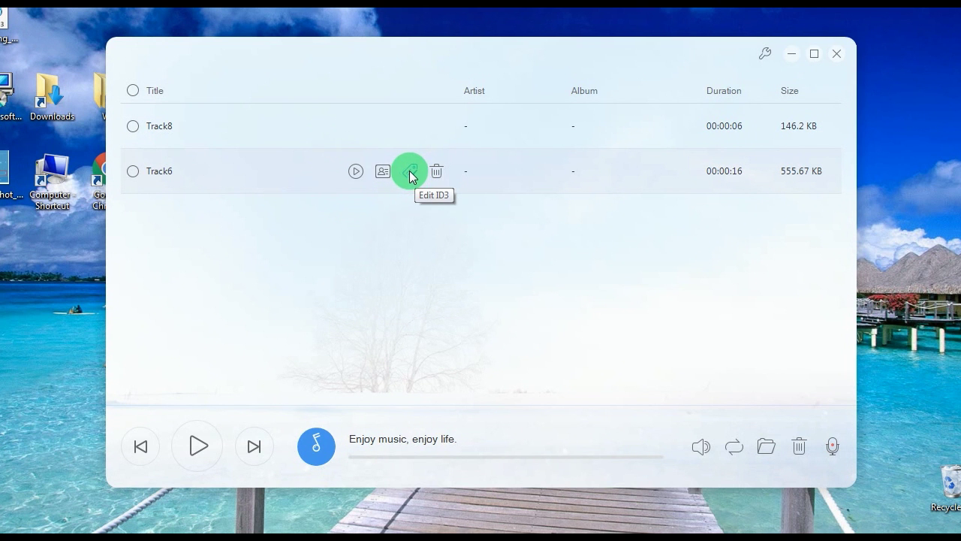
- Enter Track6's ID3 tags: title BBC News, artist British Broadcasting Corporation, album Current News, genre News
{"action": "left_click", "coordinate": [410, 171]}
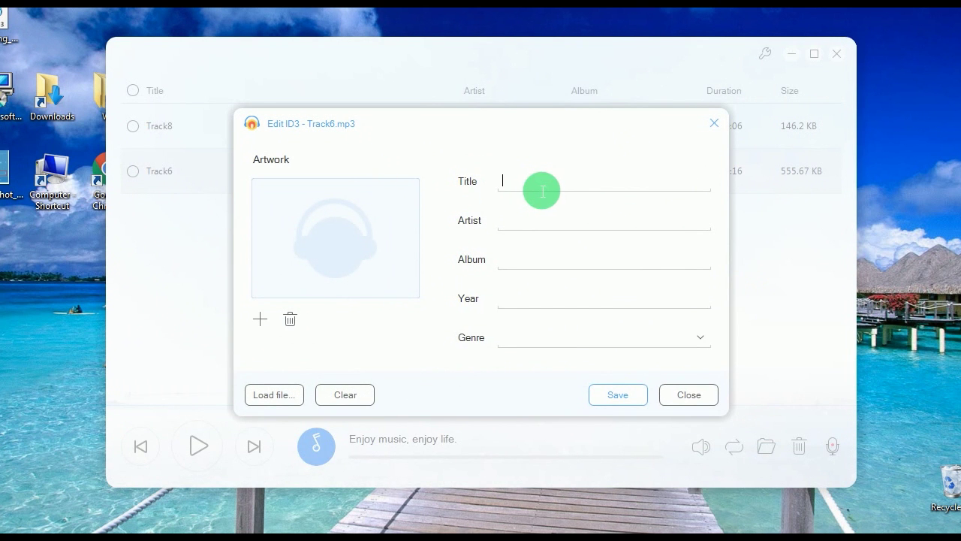
{"action": "type", "text": "BBC News"}
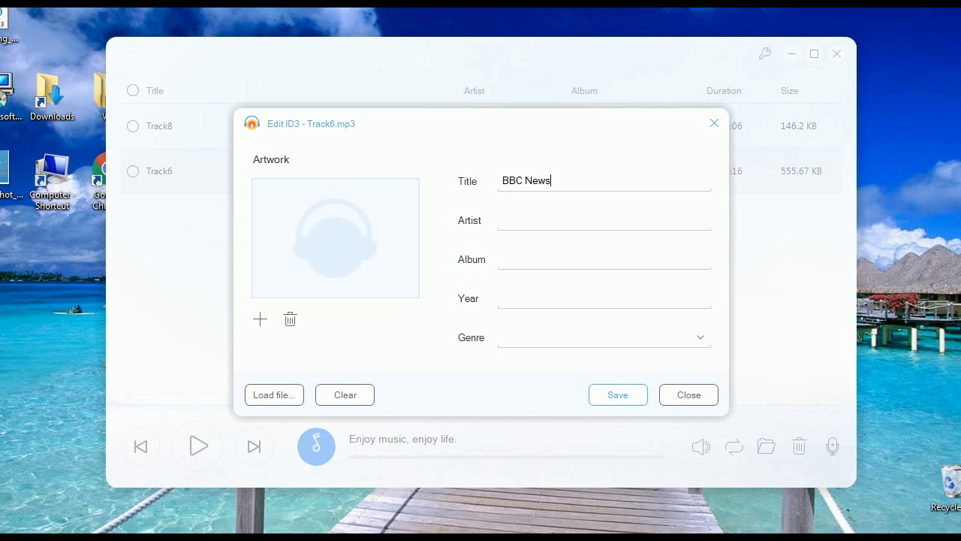
{"action": "left_click", "coordinate": [505, 220]}
{"action": "type", "text": "British Broadcasting Corporation"}
{"action": "left_click", "coordinate": [519, 255]}
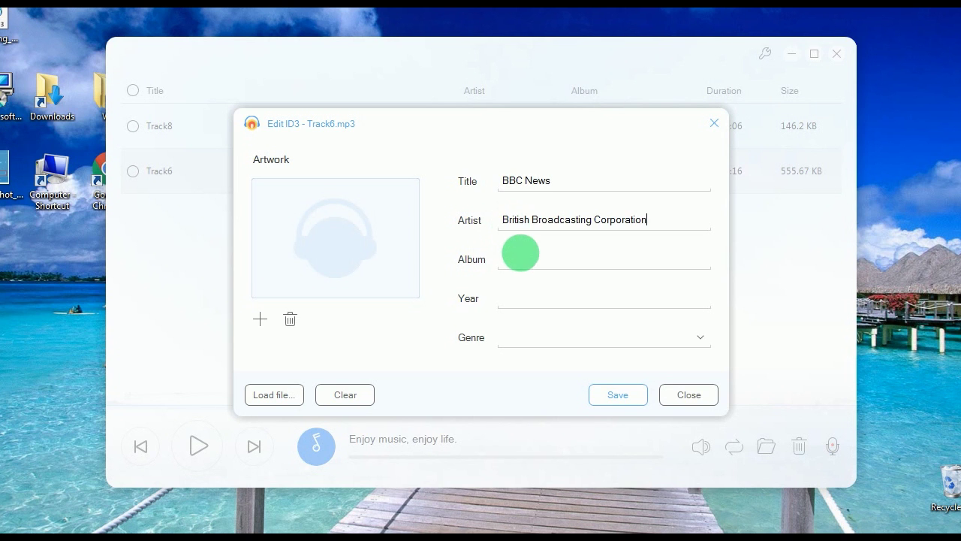
{"action": "type", "text": "Current News"}
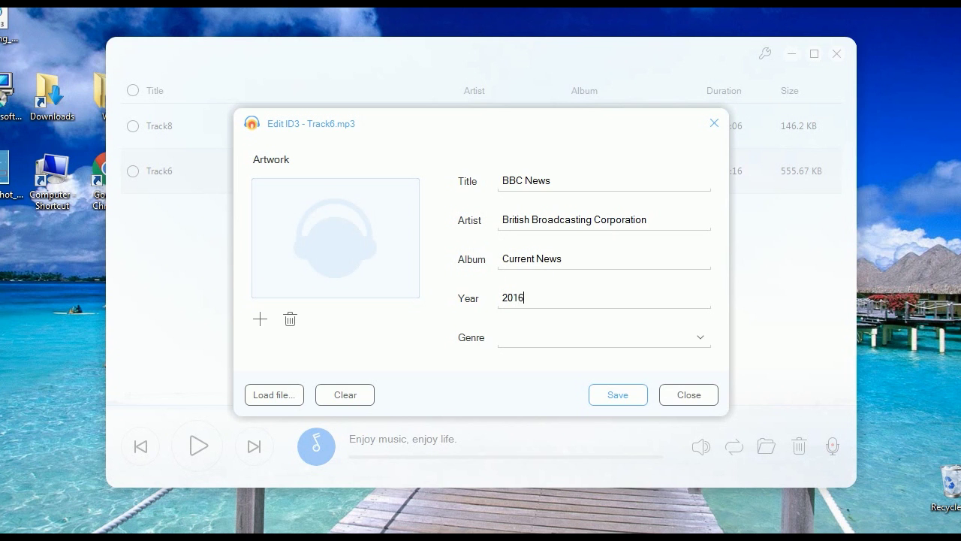
{"action": "left_click", "coordinate": [539, 346]}
{"action": "type", "text": "News"}
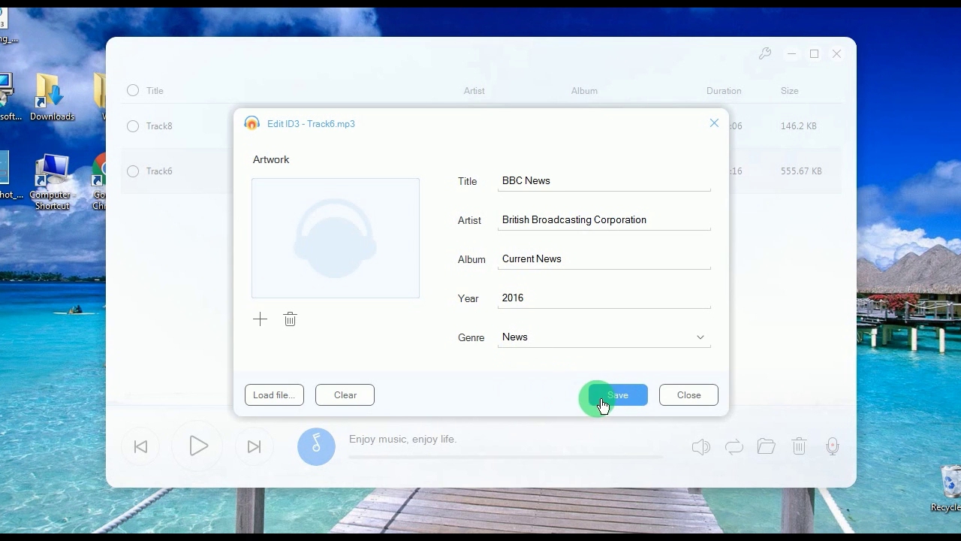
- Save the new ID3 tags, acknowledge the update confirmation, and close the tag editor
{"action": "left_click", "coordinate": [621, 399]}
{"action": "left_click", "coordinate": [639, 331]}
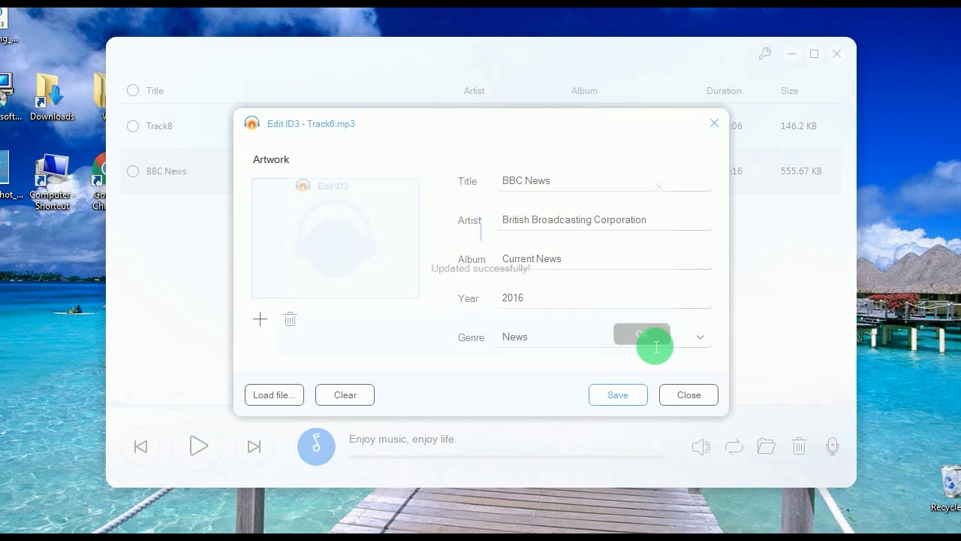
{"action": "left_click", "coordinate": [714, 122]}
{"action": "left_click", "coordinate": [225, 238]}
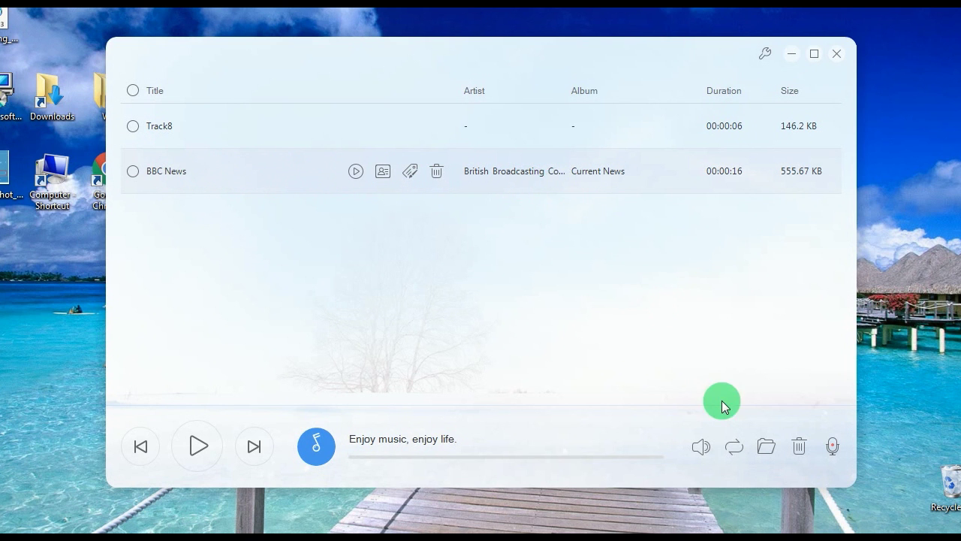
- Delete the Mic Sample track from the recordings folder, then go back to the recorder view
{"action": "left_click", "coordinate": [766, 447]}
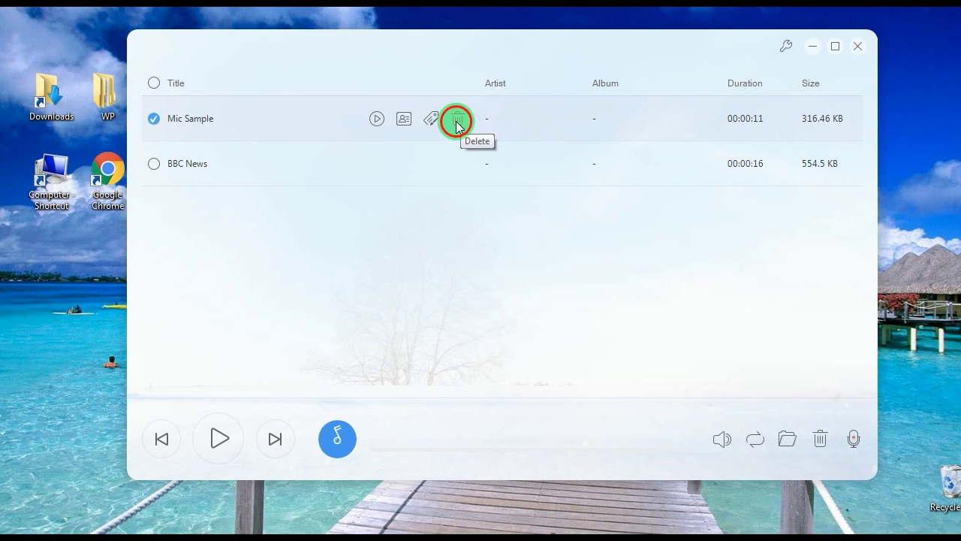
{"action": "left_click", "coordinate": [457, 121]}
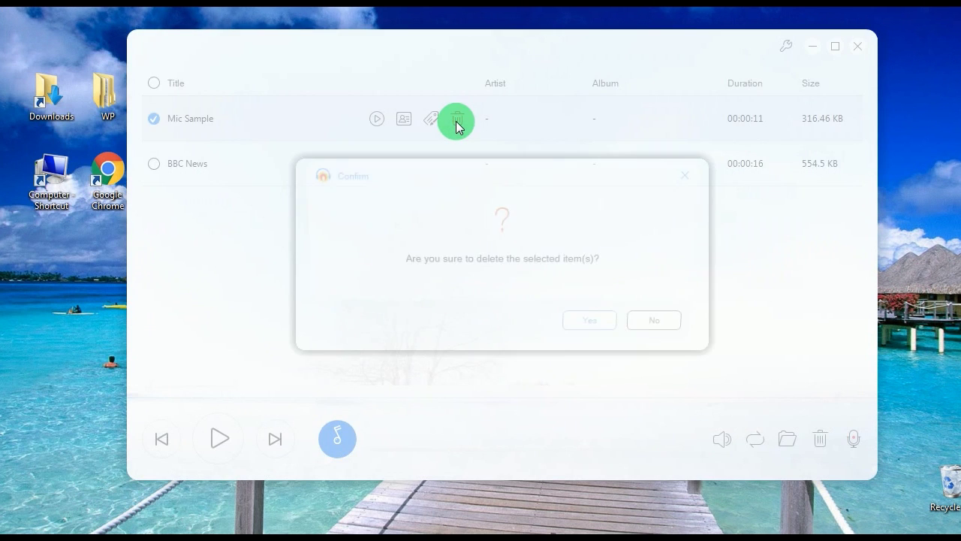
{"action": "left_click", "coordinate": [598, 330]}
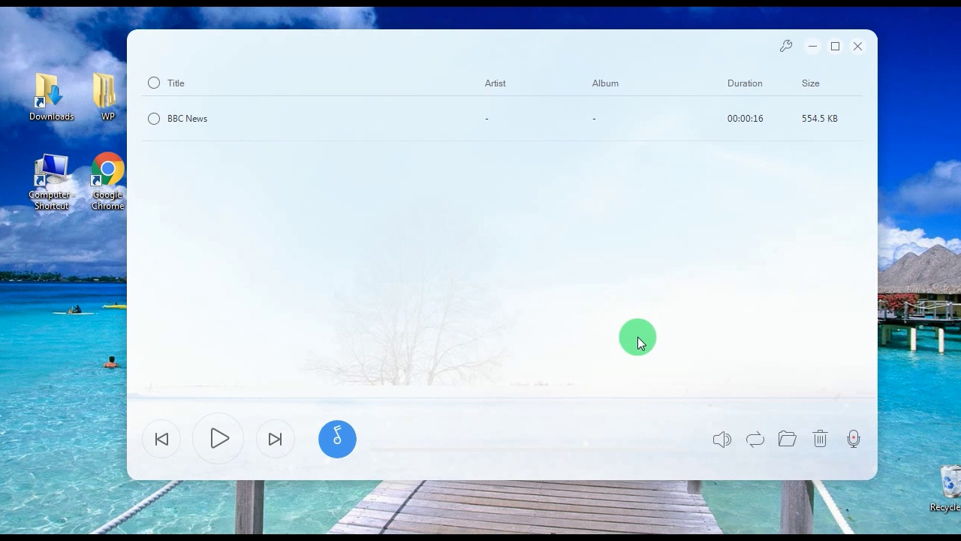
{"action": "left_click", "coordinate": [856, 445]}
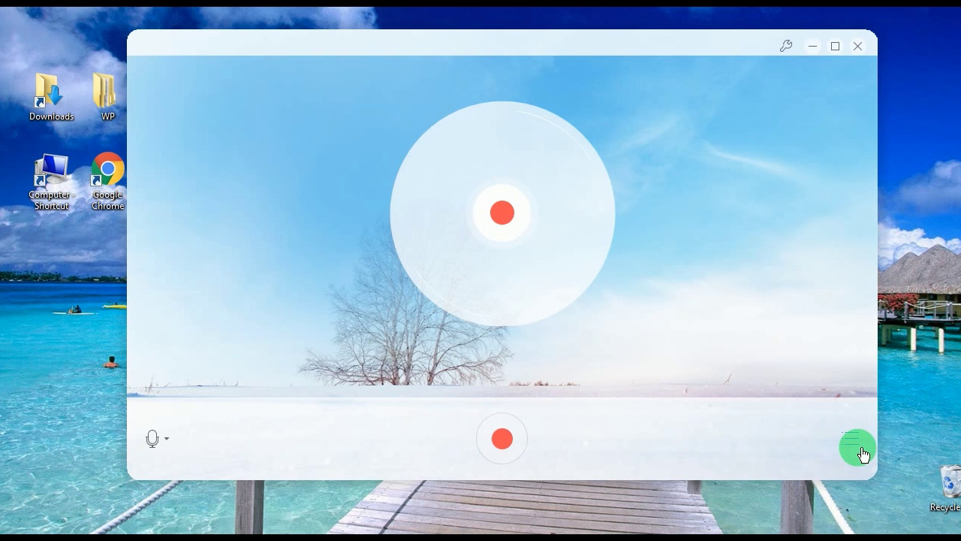